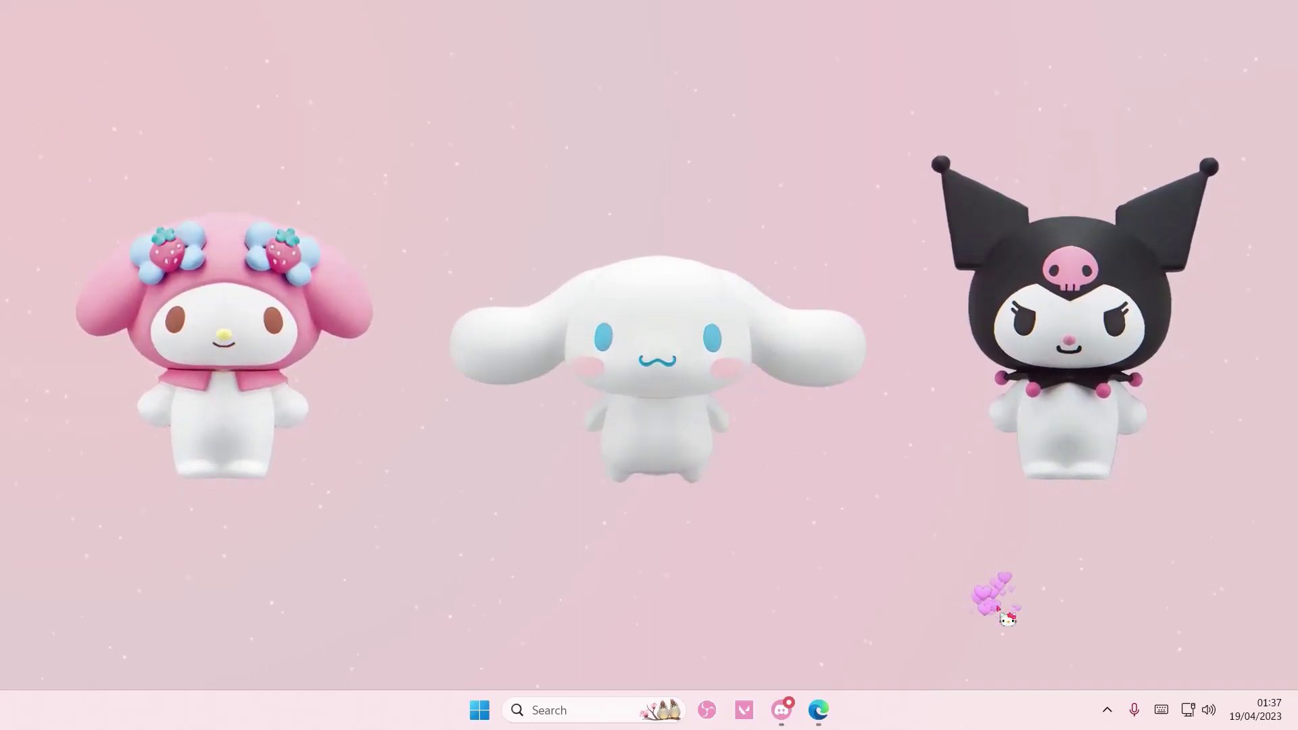
Launch CapCut from the taskbar search's recent apps list
left_click(549, 710)
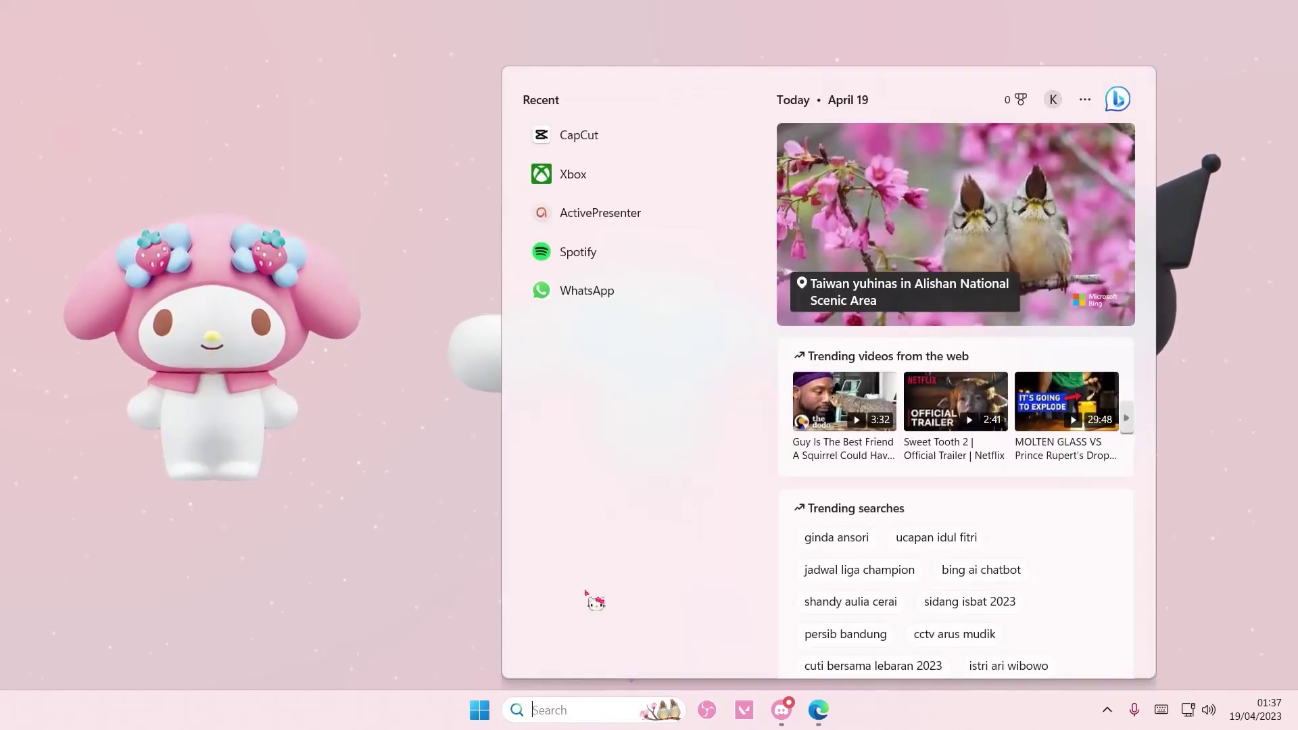
left_click(554, 142)
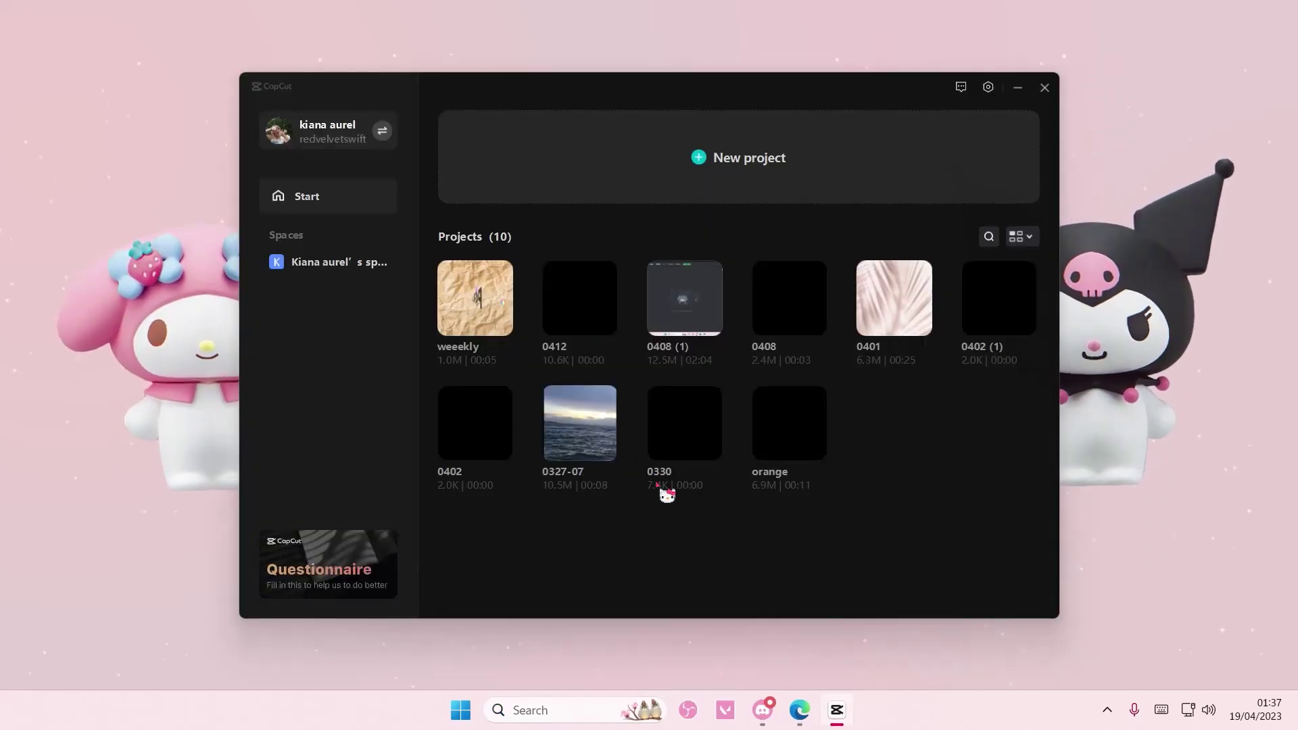
Run Environment Testing from CapCut's settings menu and wait for the result
left_click(987, 89)
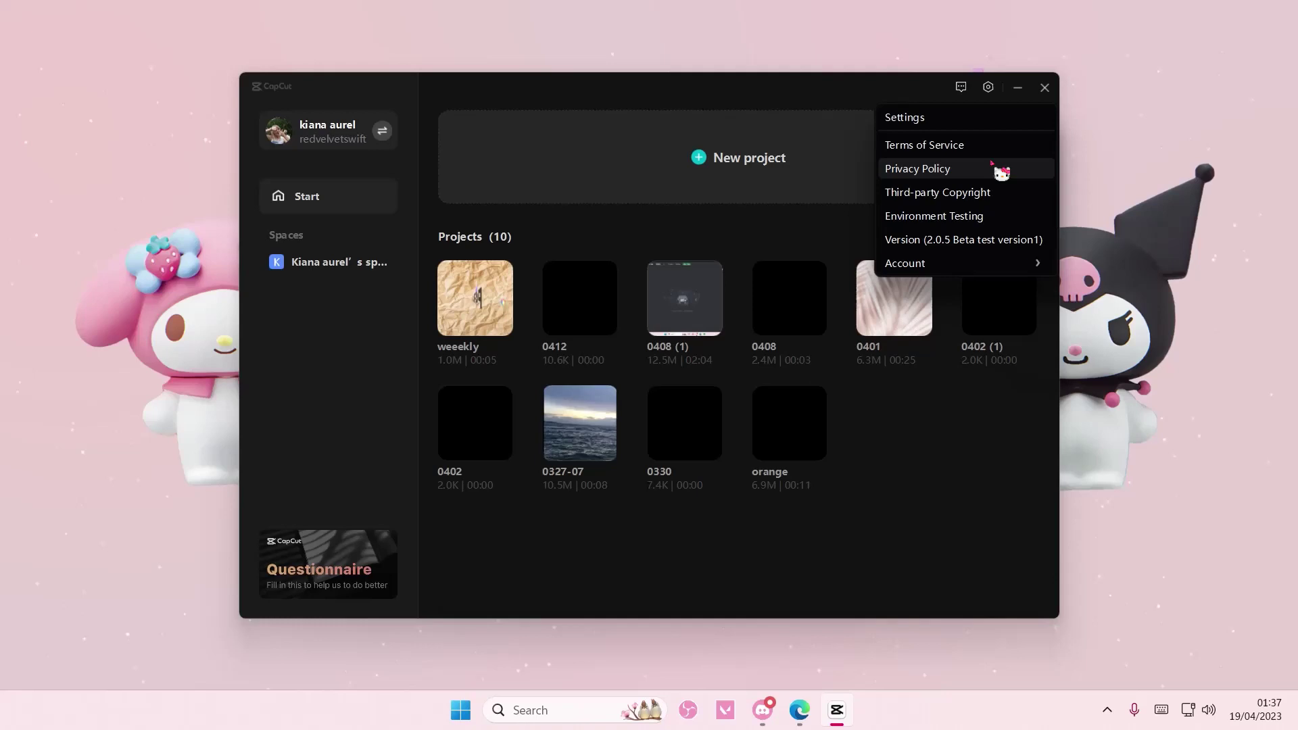
left_click(980, 216)
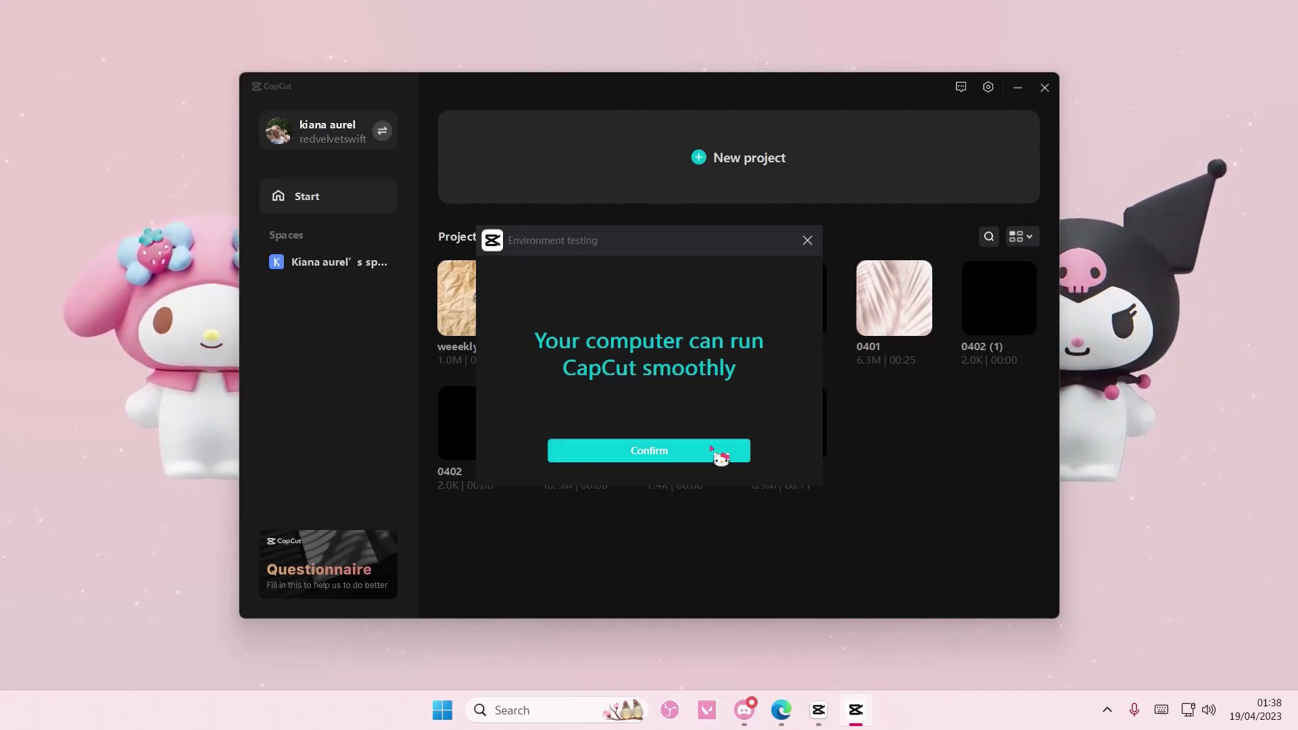
Confirm the smooth-running environment test result to return to the ten-project home screen
left_click(719, 451)
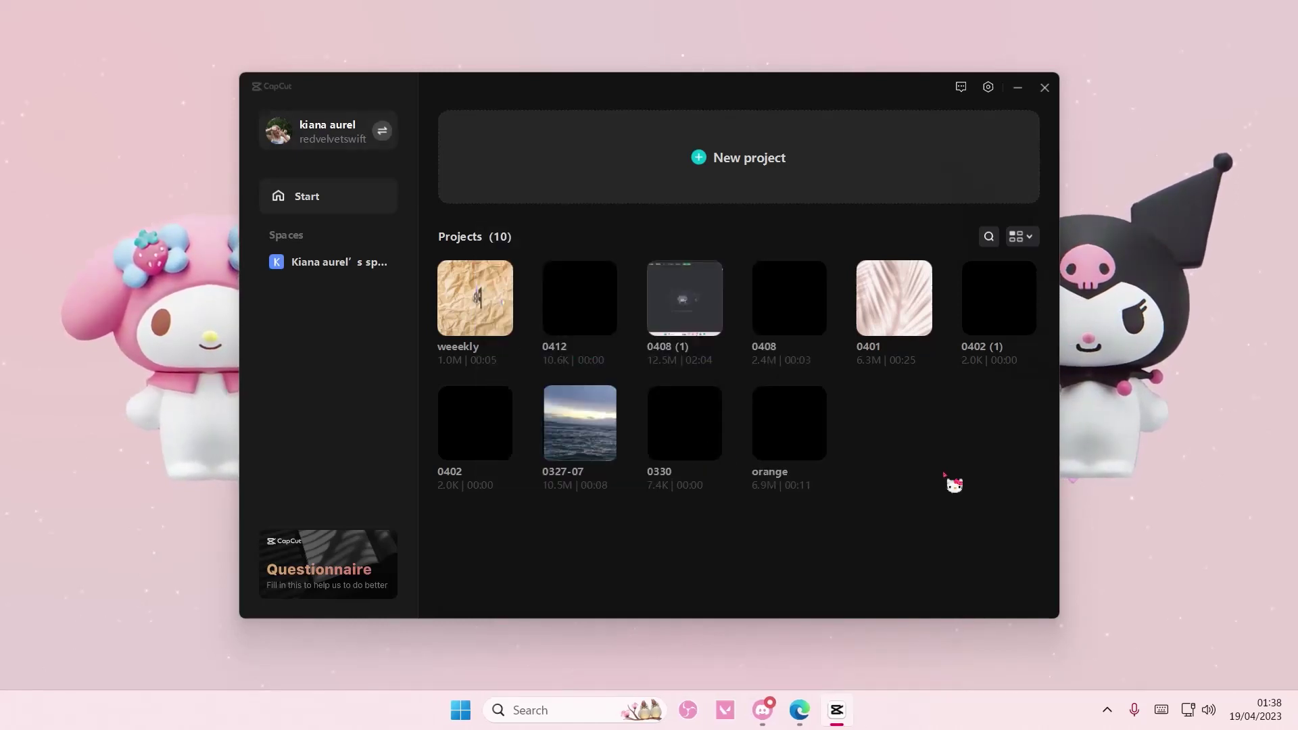